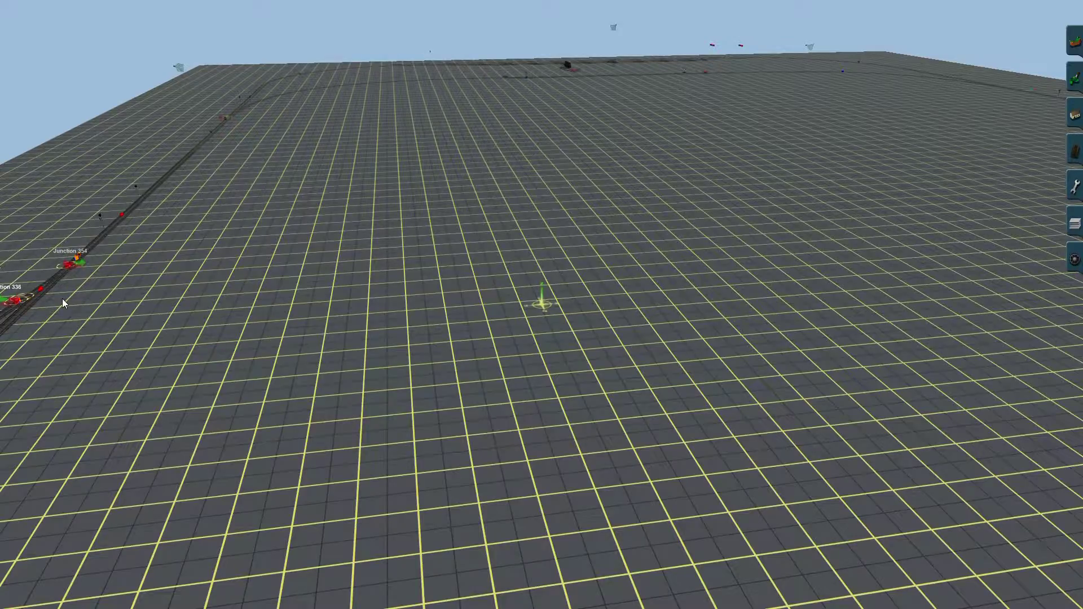
# Examine the yard entrance at Junction 354 and follow the ladder tracks through to Junctions 348 and 346
pyautogui.press('Left')
pyautogui.press('Left')
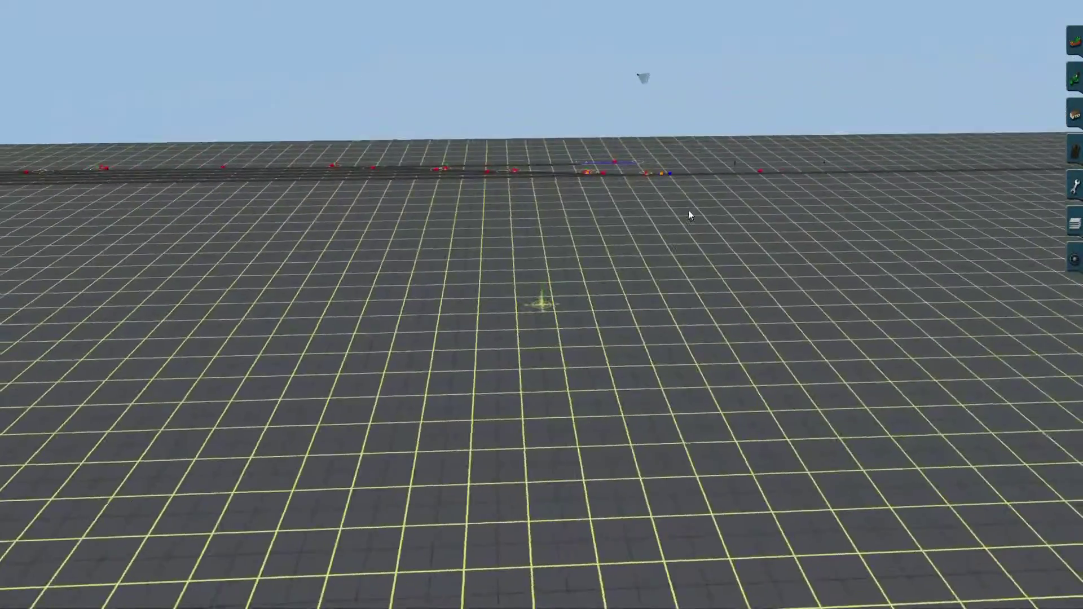
pyautogui.press('Left')
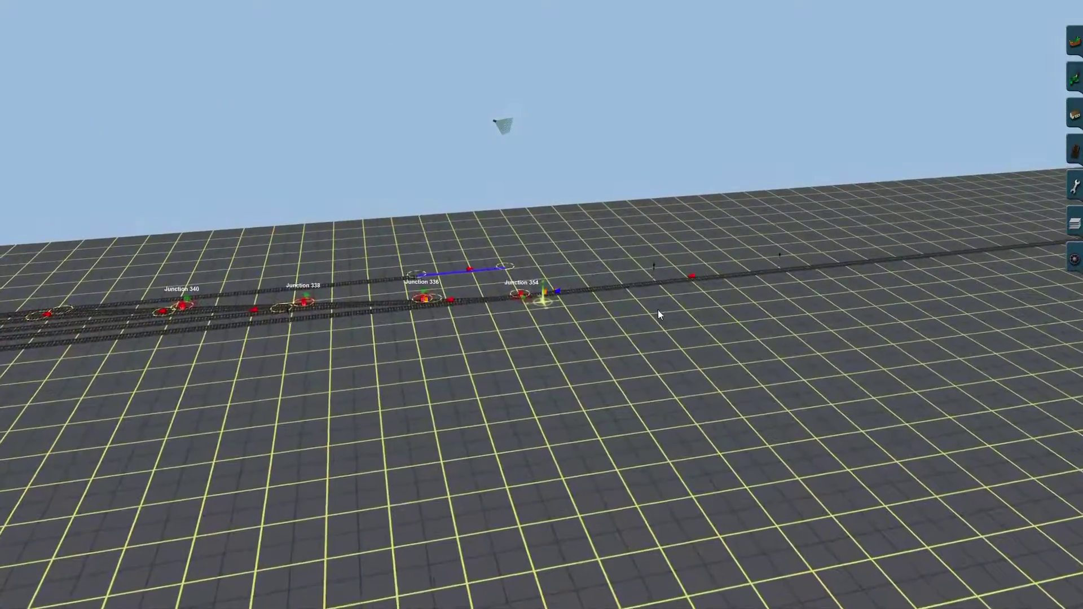
pyautogui.press('Left')
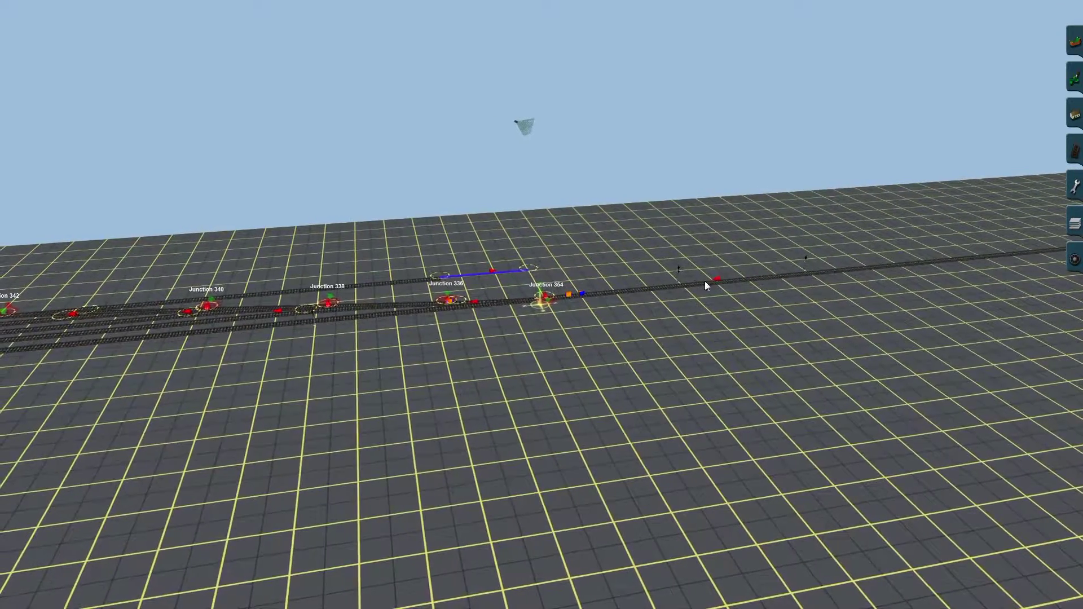
pyautogui.scroll(5, 591, 312)
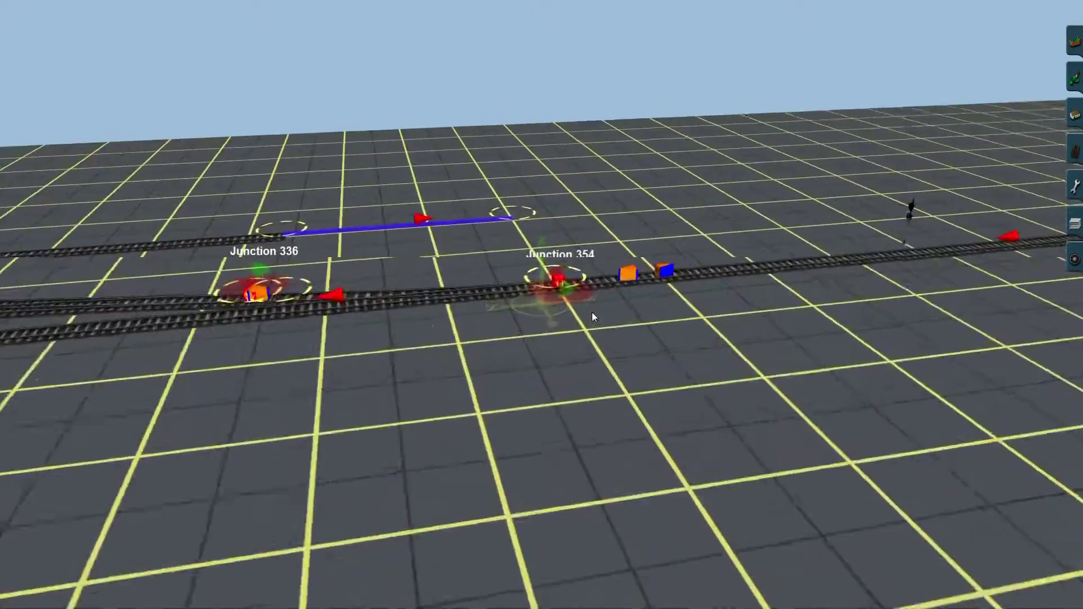
pyautogui.press('Left')
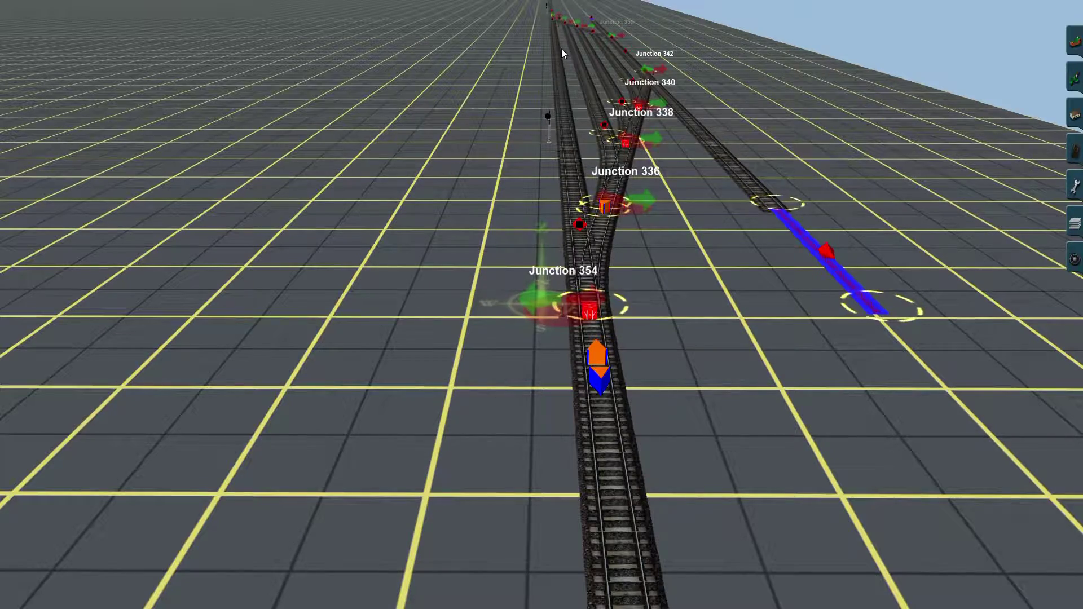
pyautogui.moveTo(564, 26); pyautogui.dragTo(548, 358)
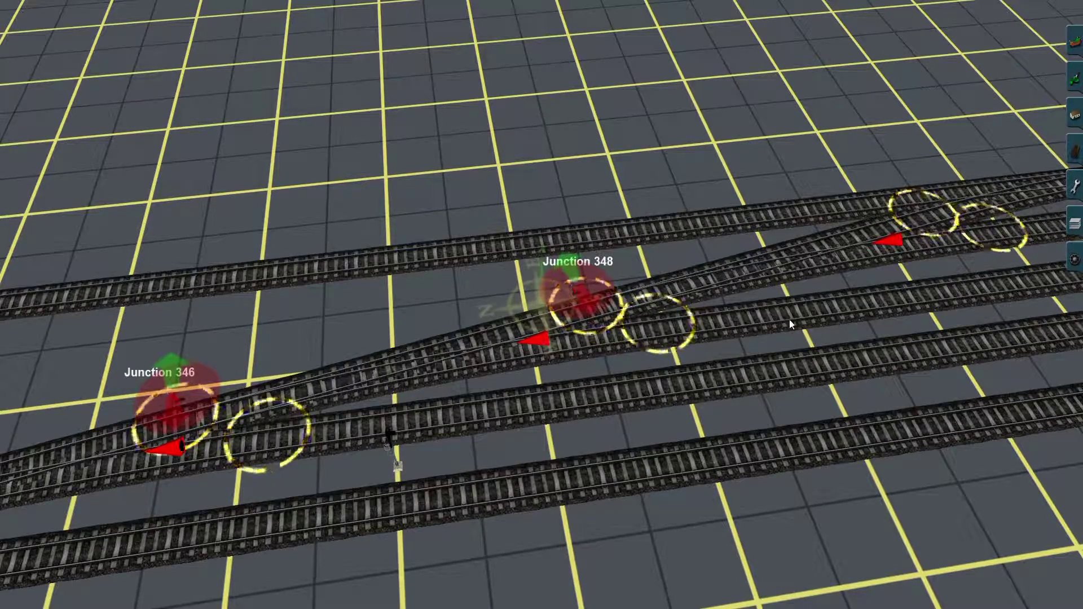
pyautogui.moveTo(574, 356)
pyautogui.mouseDown()
pyautogui.moveTo(541, 316)
pyautogui.moveTo(351, 343)
pyautogui.moveTo(374, 229)
pyautogui.moveTo(468, 207)
pyautogui.moveTo(370, 204)
pyautogui.moveTo(375, 155)
pyautogui.moveTo(502, 134)
pyautogui.moveTo(653, 400)
pyautogui.moveTo(734, 357)
pyautogui.moveTo(588, 277)
pyautogui.moveTo(731, 278)
pyautogui.moveTo(839, 185)
pyautogui.moveTo(813, 308)
pyautogui.mouseUp()
pyautogui.scroll(-3, 814, 304)
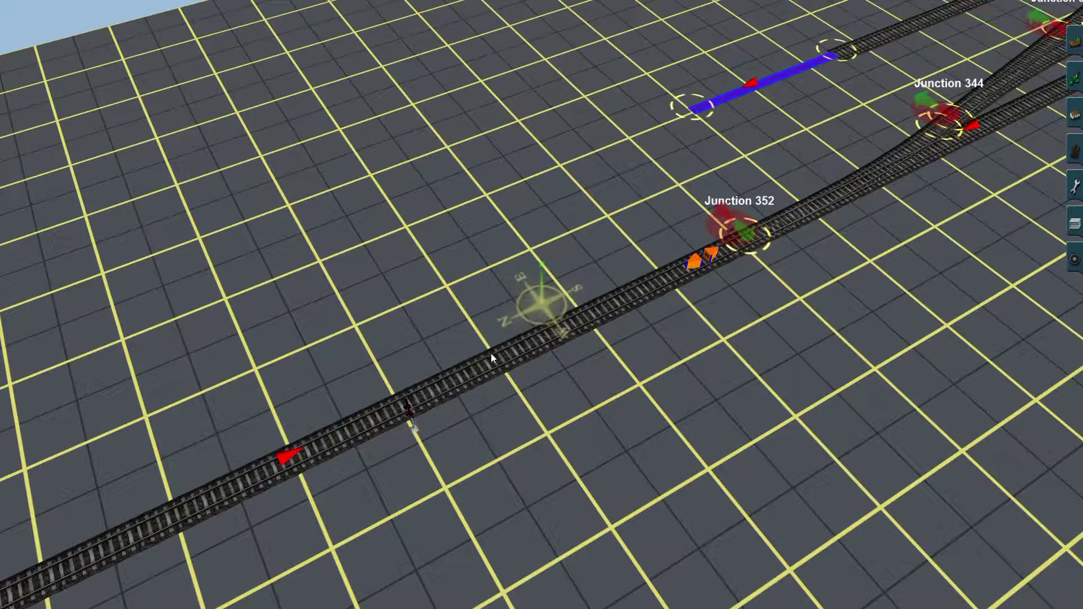
# Examine the approach track outside Junction 352, including its track markers and the signals along the line
pyautogui.press('Left')
pyautogui.press('Left')
pyautogui.press('Left')
pyautogui.press('Left')
pyautogui.press('Left')
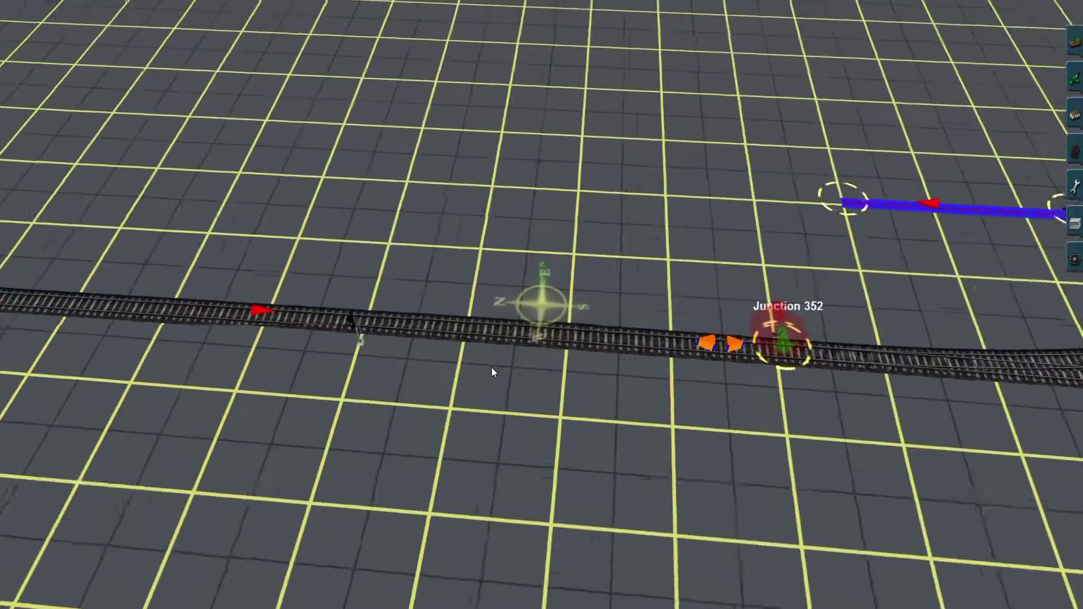
pyautogui.scroll(-5, 491, 368)
pyautogui.press('Right')
pyautogui.press('Right')
pyautogui.press('Right')
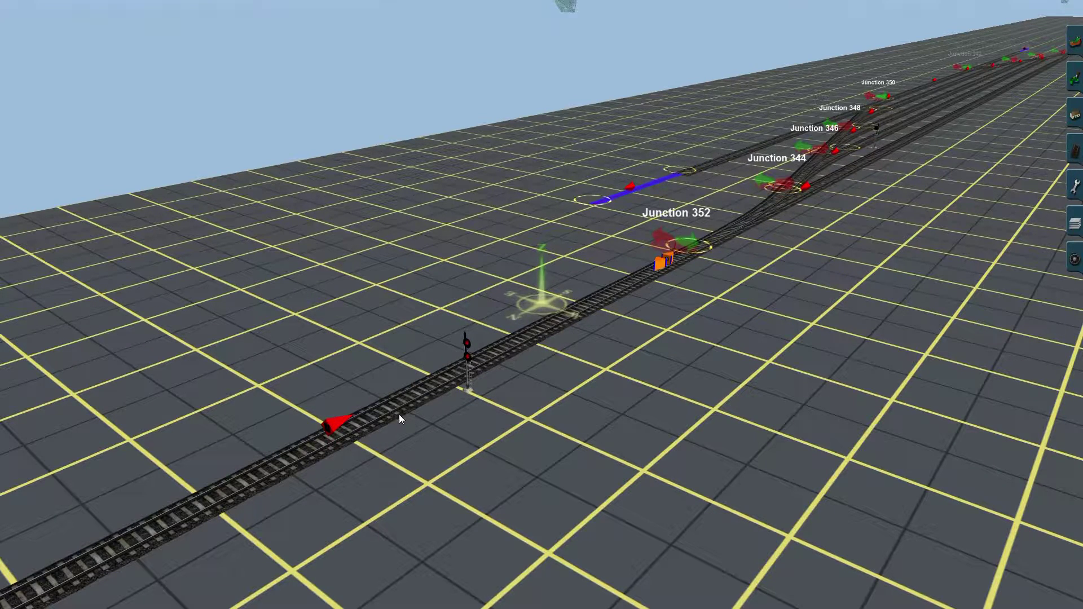
pyautogui.click(377, 423)
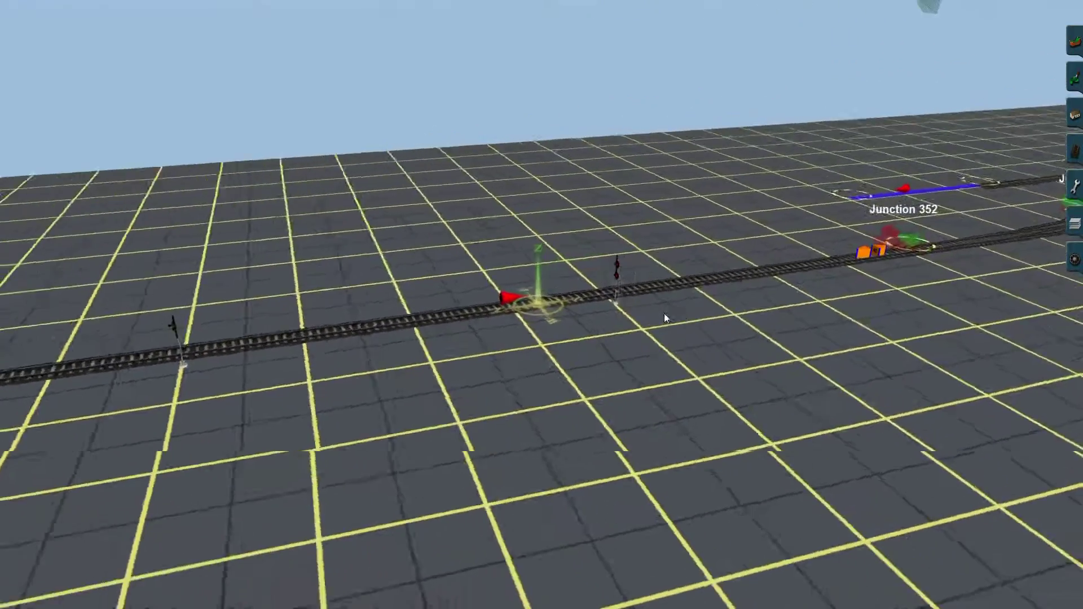
pyautogui.click(797, 230)
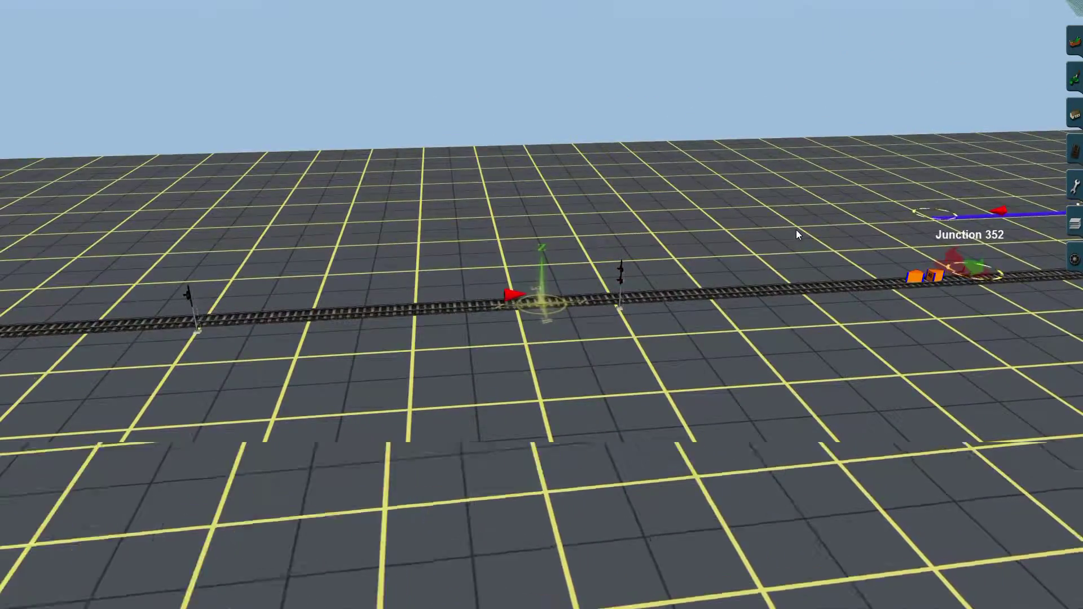
pyautogui.scroll(-5, 977, 255)
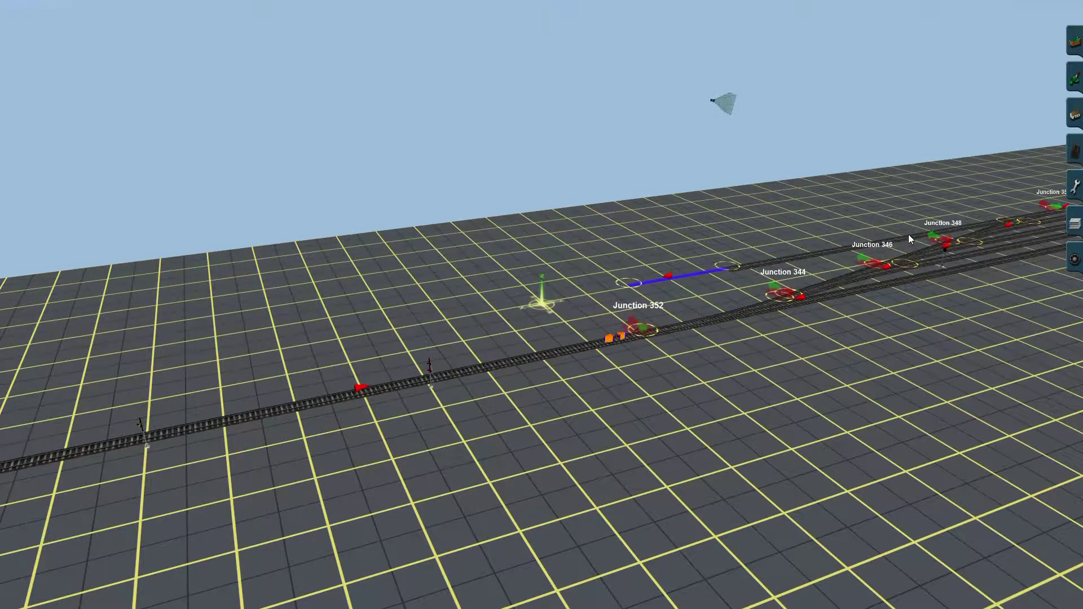
# Look over the parallel yard tracks between Junction 350 and Junction 342 from overhead and from the side
pyautogui.moveTo(909, 232); pyautogui.dragTo(545, 344)
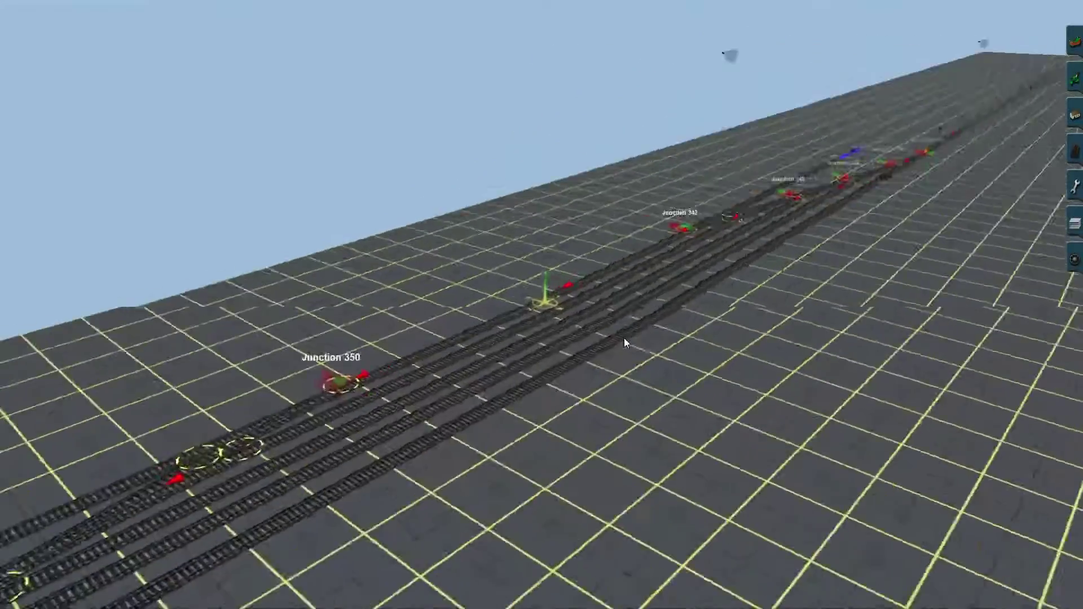
pyautogui.moveTo(624, 342); pyautogui.dragTo(592, 308)
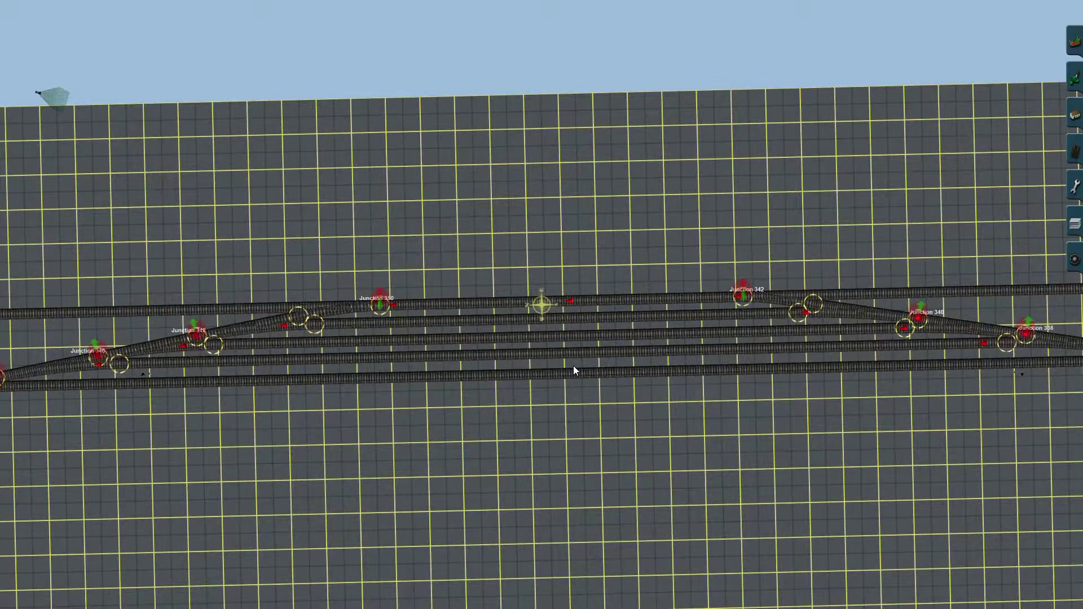
pyautogui.scroll(3, 573, 366)
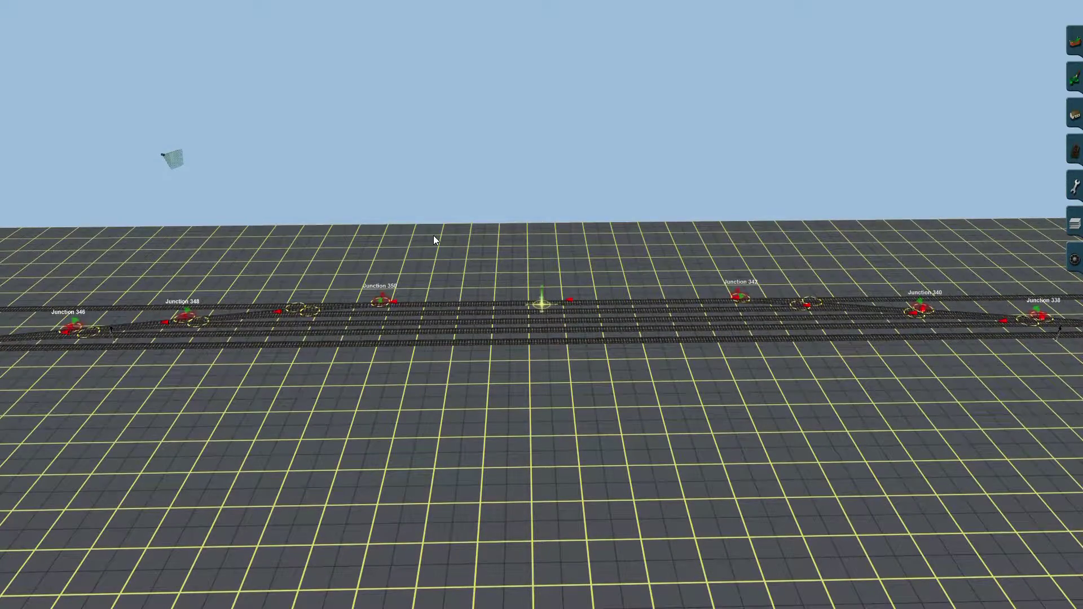
# Exit Surveyor, start the C&O session of the 03 Rules Test Board route, and dismiss the QuickDrive window
pyautogui.moveTo(118, 5)
pyautogui.click(38, 10)
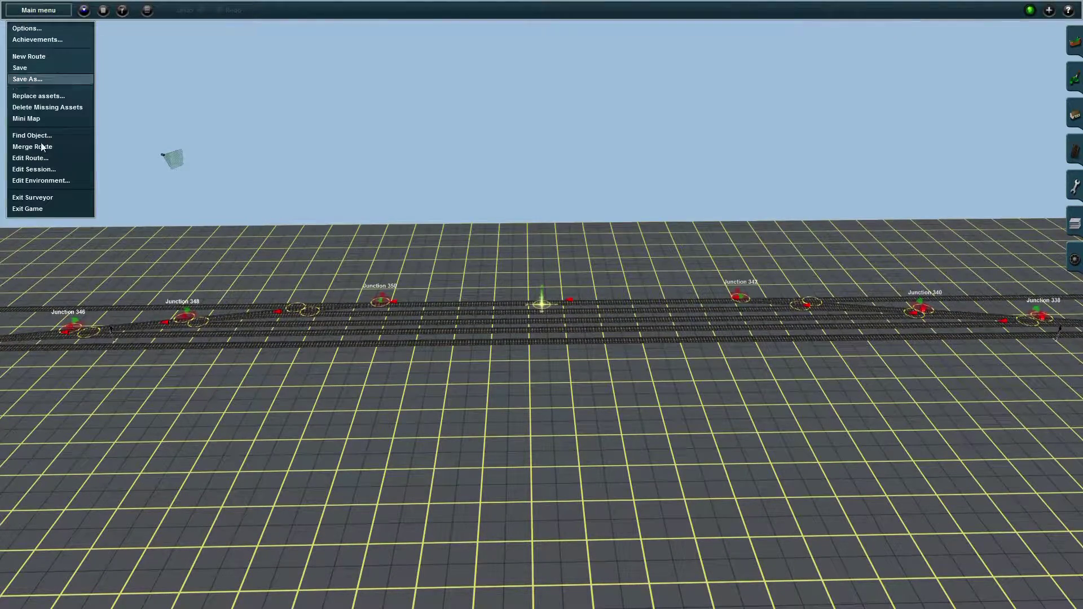
pyautogui.click(41, 197)
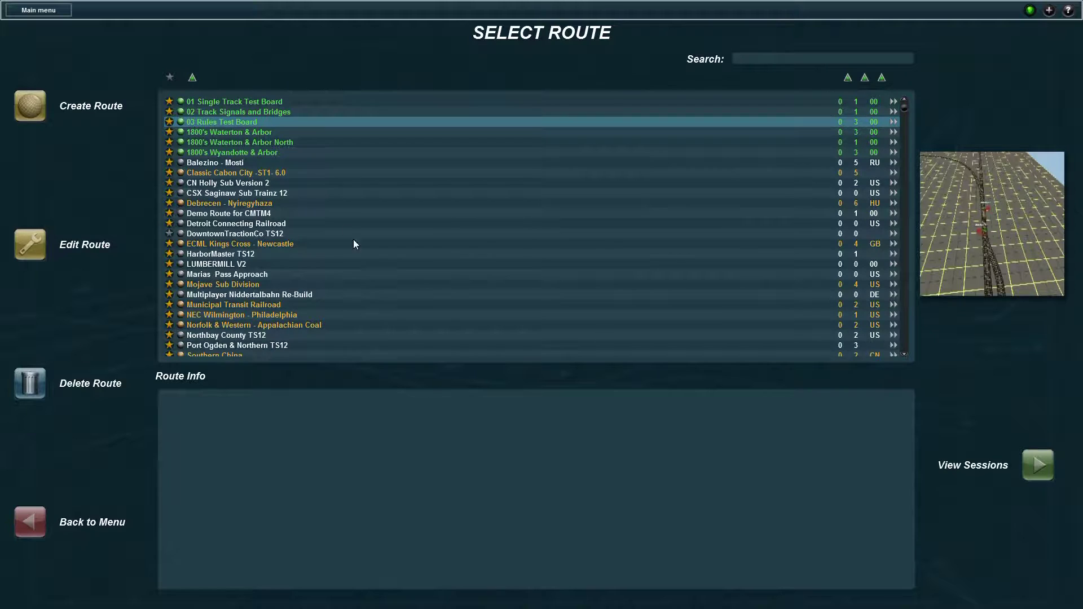
pyautogui.click(1038, 471)
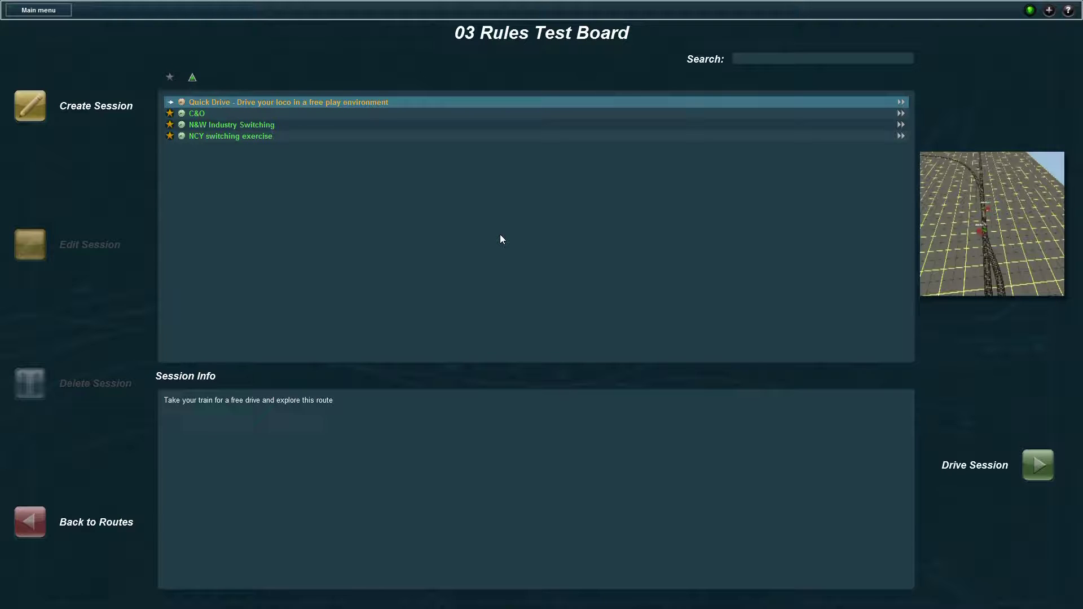
pyautogui.click(221, 114)
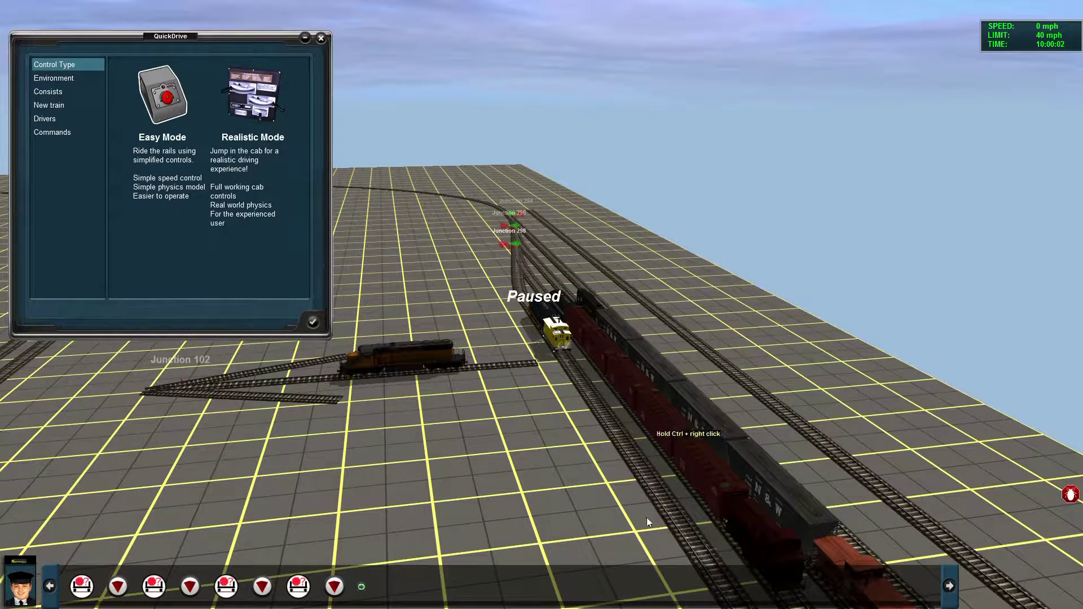
pyautogui.click(312, 322)
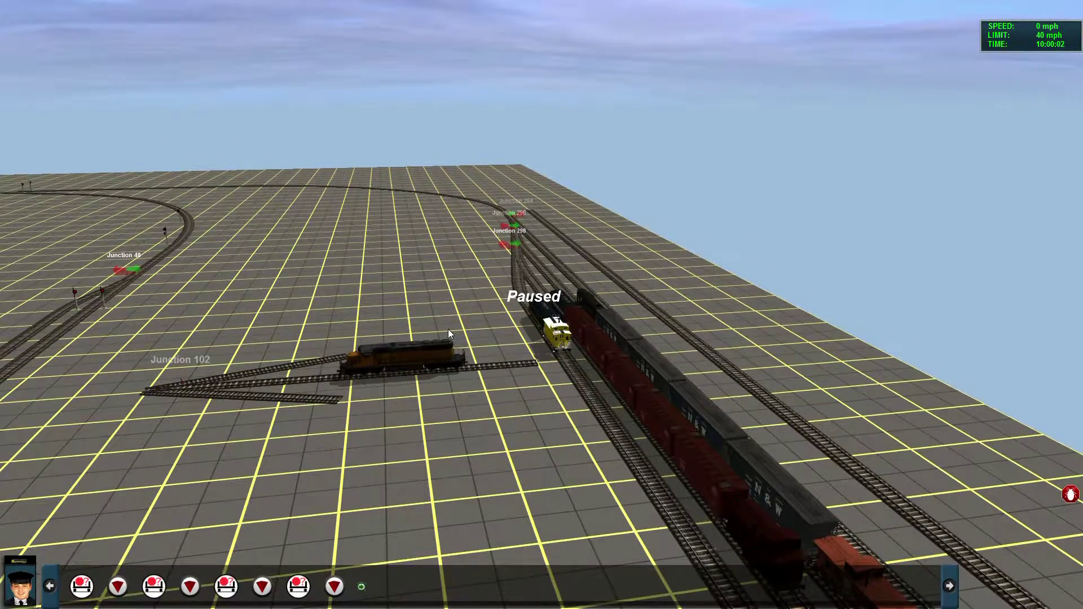
# Inspect the parked trains and the yard tracks between Junctions 354 and 352 in the paused session
pyautogui.moveTo(448, 329); pyautogui.dragTo(730, 404)
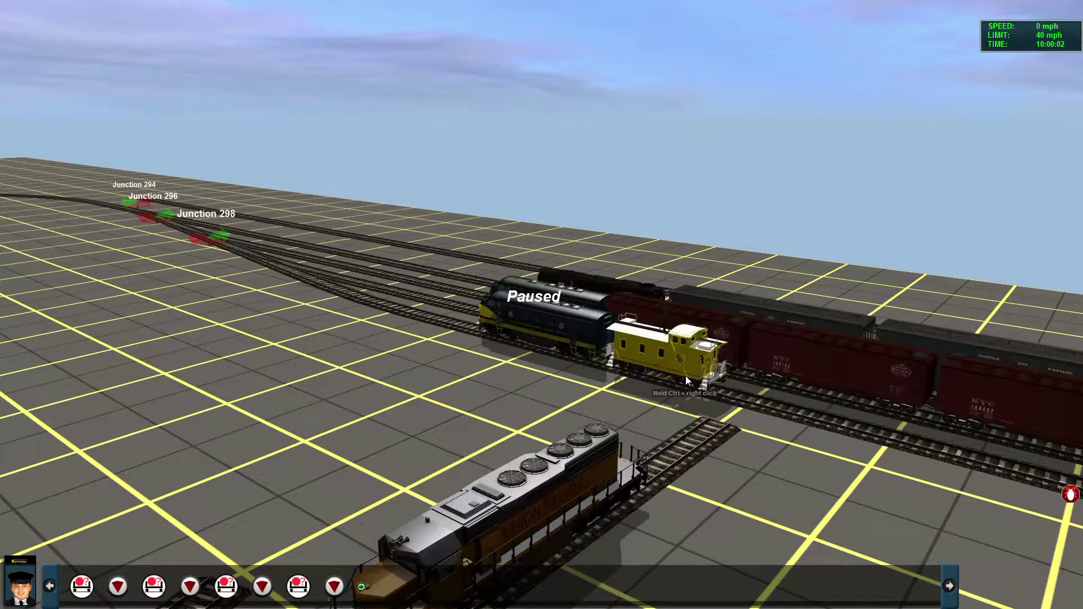
pyautogui.press('Left')
pyautogui.press('Left')
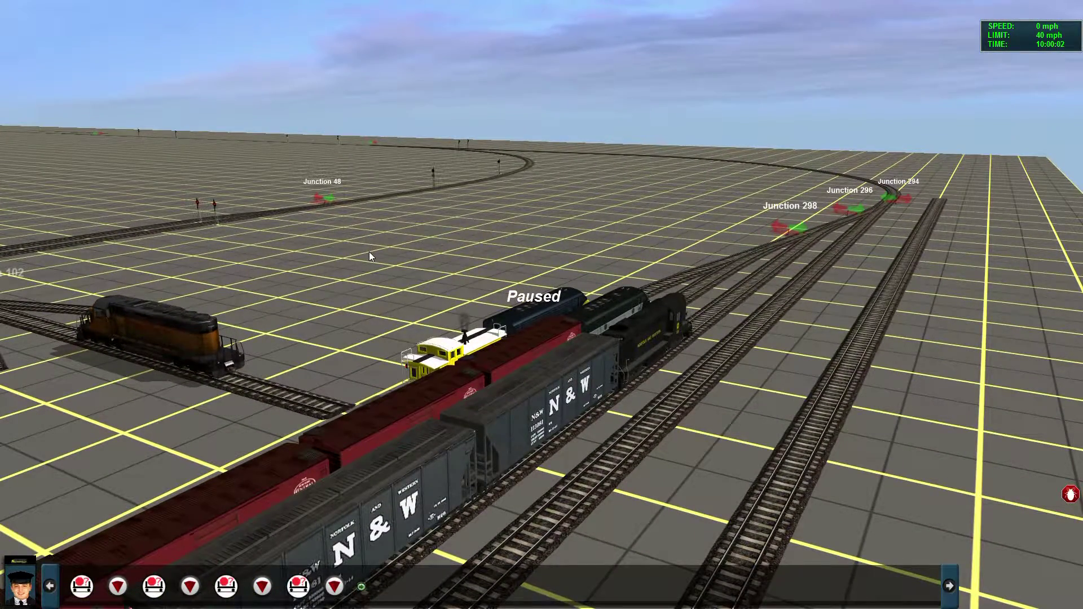
pyautogui.scroll(-2, 368, 251)
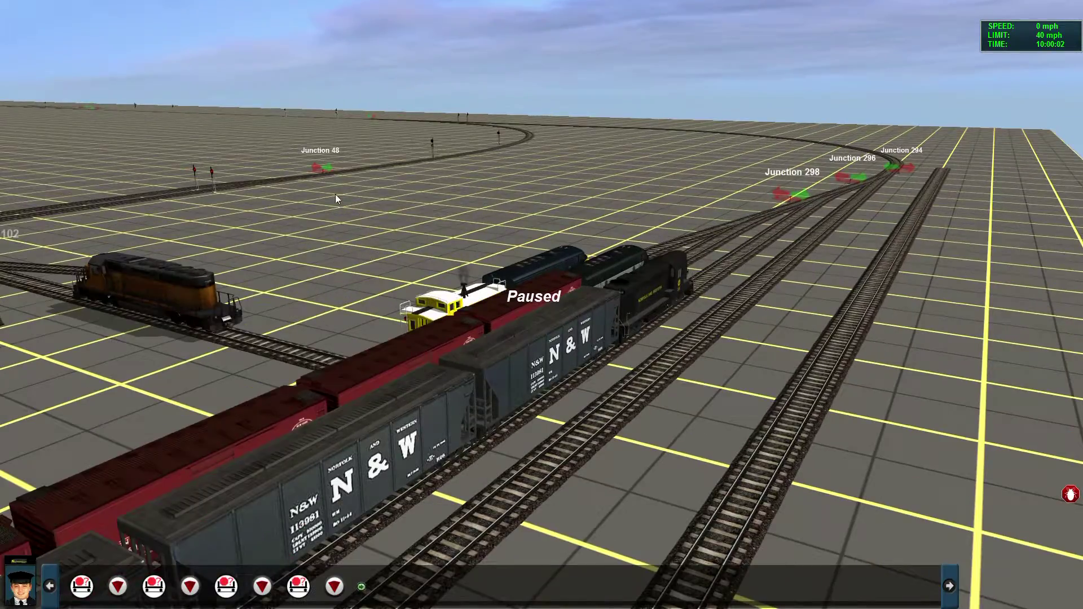
pyautogui.click(349, 198)
pyautogui.moveTo(447, 165)
pyautogui.mouseDown()
pyautogui.moveTo(514, 127)
pyautogui.moveTo(480, 143)
pyautogui.moveTo(556, 333)
pyautogui.moveTo(483, 526)
pyautogui.moveTo(515, 317)
pyautogui.mouseUp()
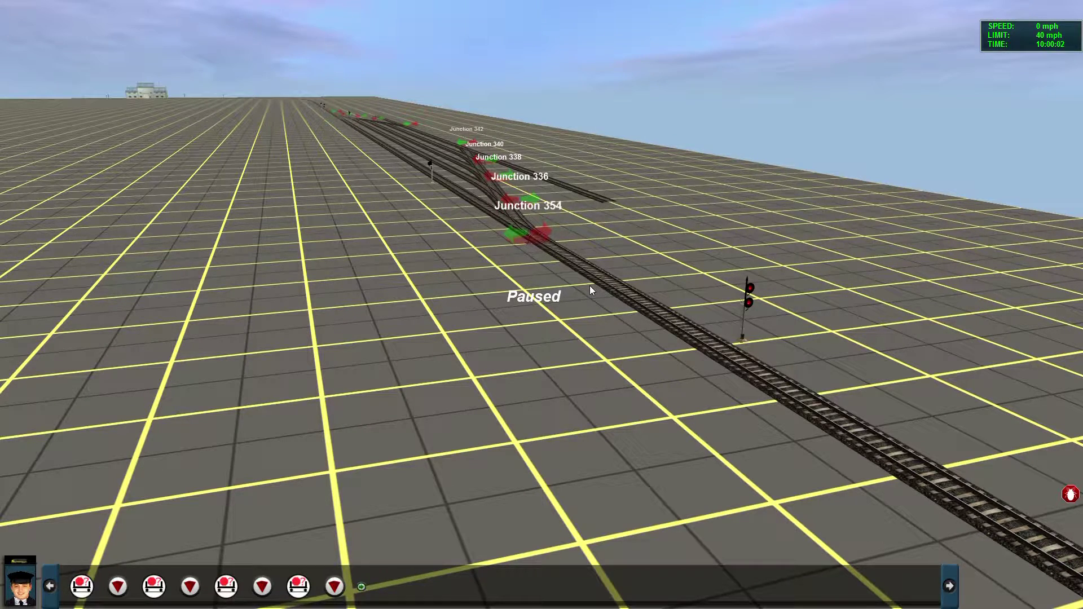
pyautogui.press('Up')
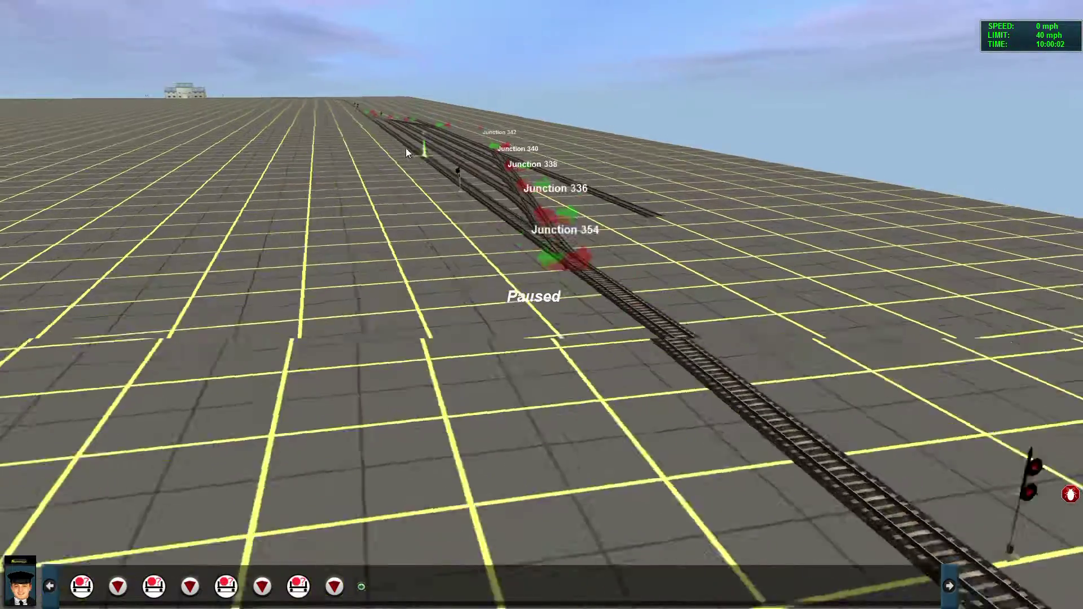
pyautogui.press('Left')
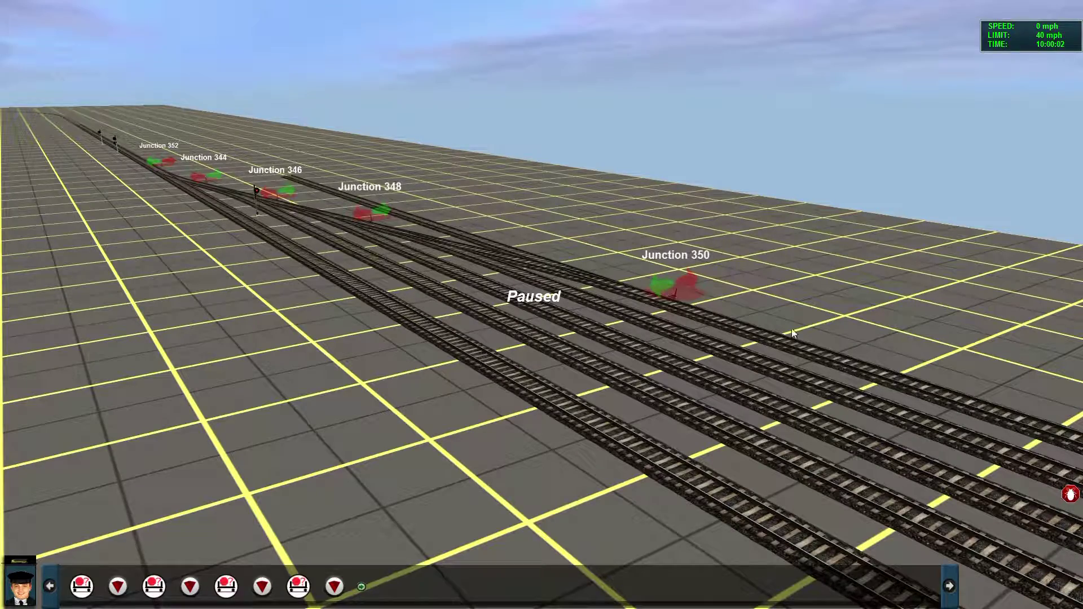
# Bring the yellow caboose's train back into view, resume the session, and close the Car Movement Traffic Management System4 day selection
pyautogui.moveTo(489, 327)
pyautogui.mouseDown()
pyautogui.moveTo(685, 417)
pyautogui.moveTo(804, 403)
pyautogui.mouseUp()
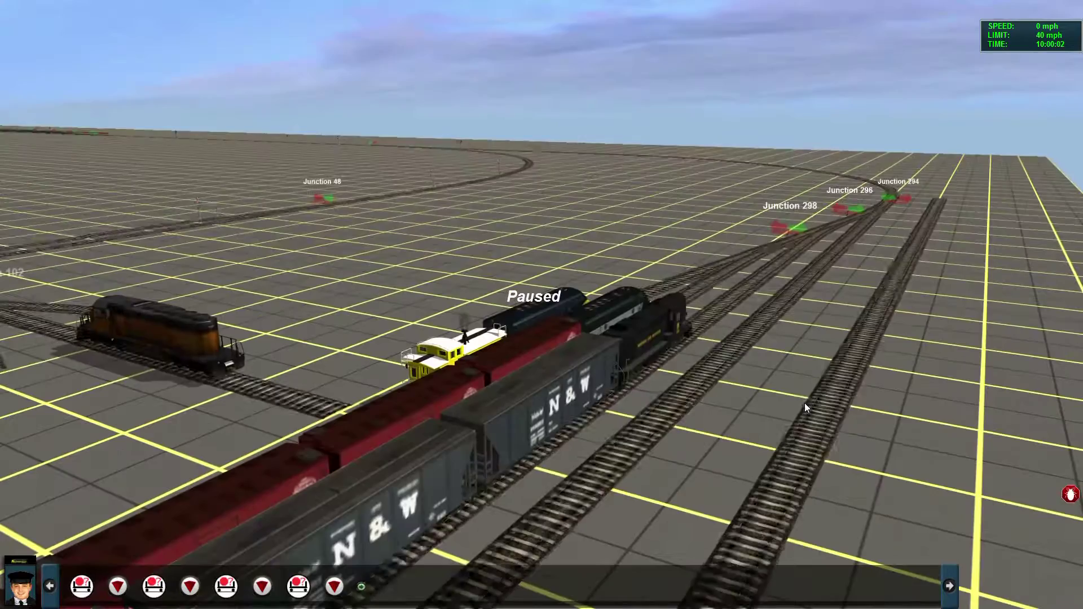
pyautogui.moveTo(805, 403); pyautogui.dragTo(451, 406)
pyautogui.moveTo(564, 362); pyautogui.dragTo(577, 390)
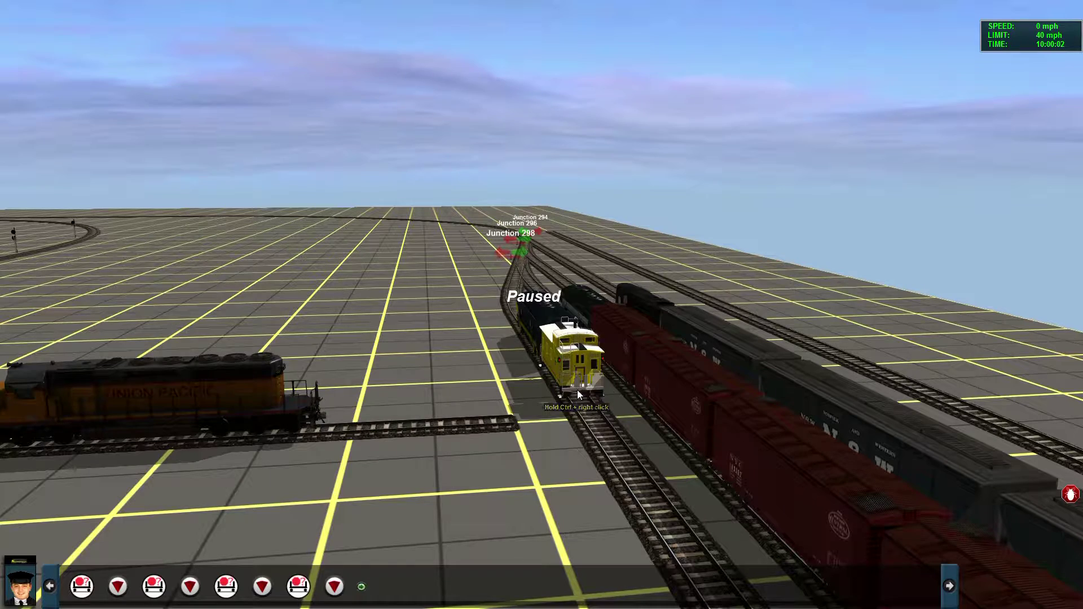
pyautogui.scroll(-2, 605, 385)
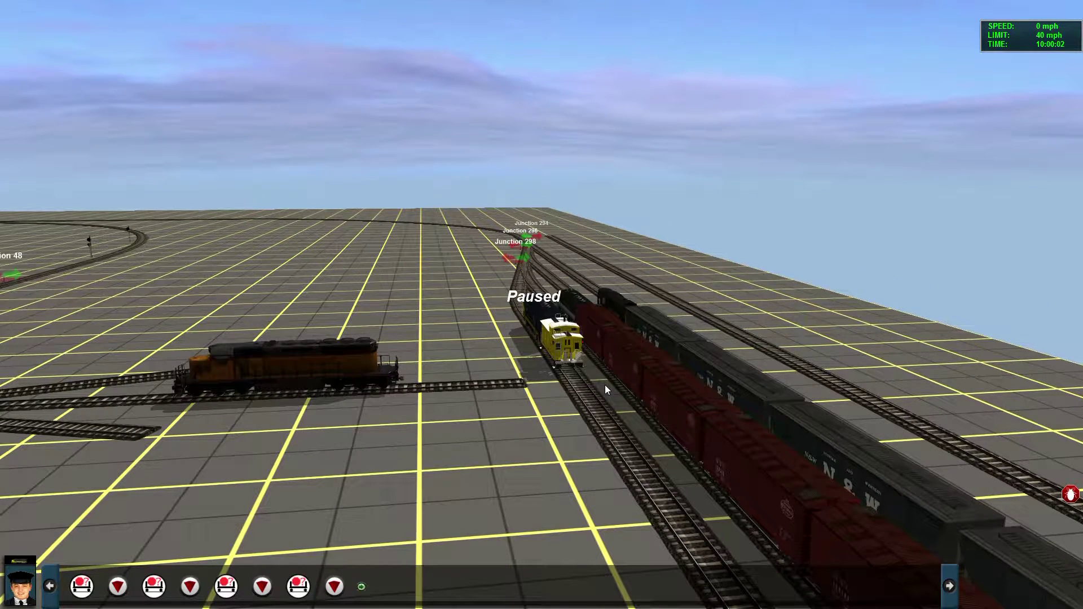
pyautogui.press('p')
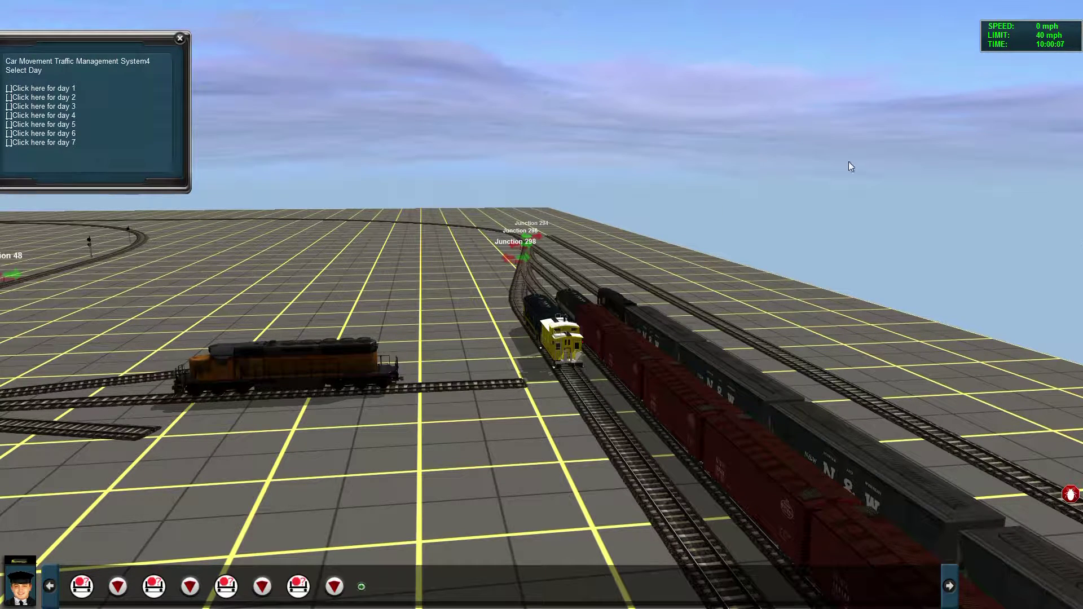
pyautogui.click(180, 38)
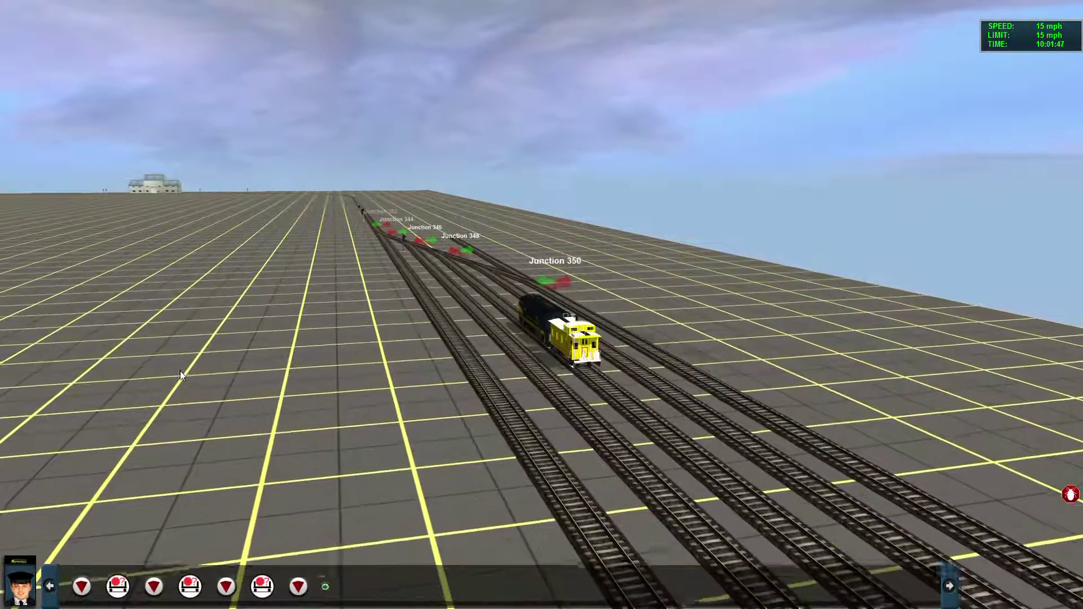
# Watch the locomotive and yellow caboose travel through the yard past Junctions 350, 348 and 346
pyautogui.moveTo(234, 356); pyautogui.dragTo(280, 245)
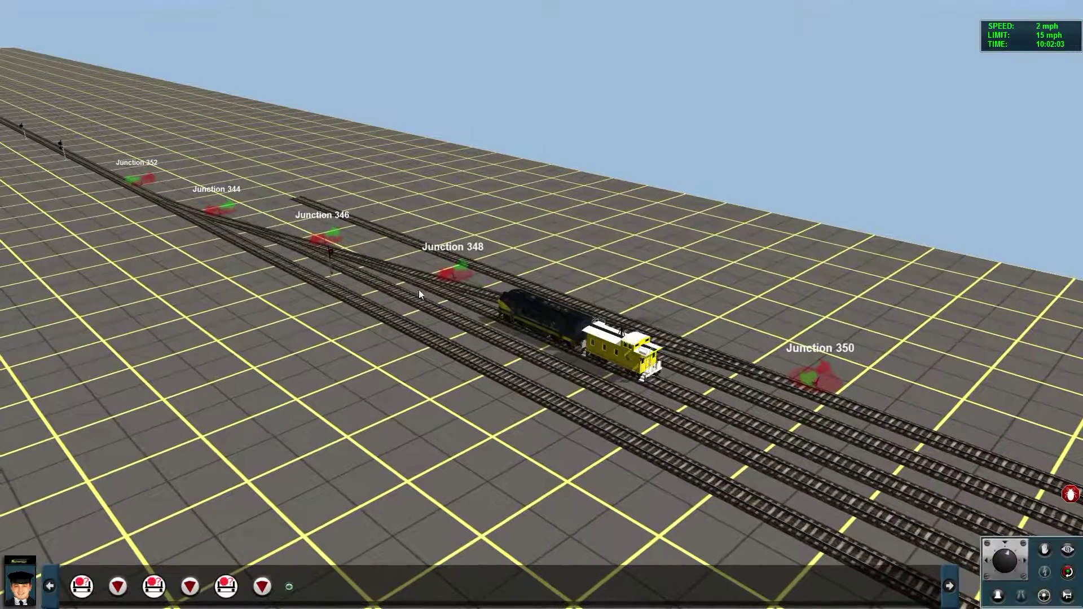
pyautogui.click(327, 243)
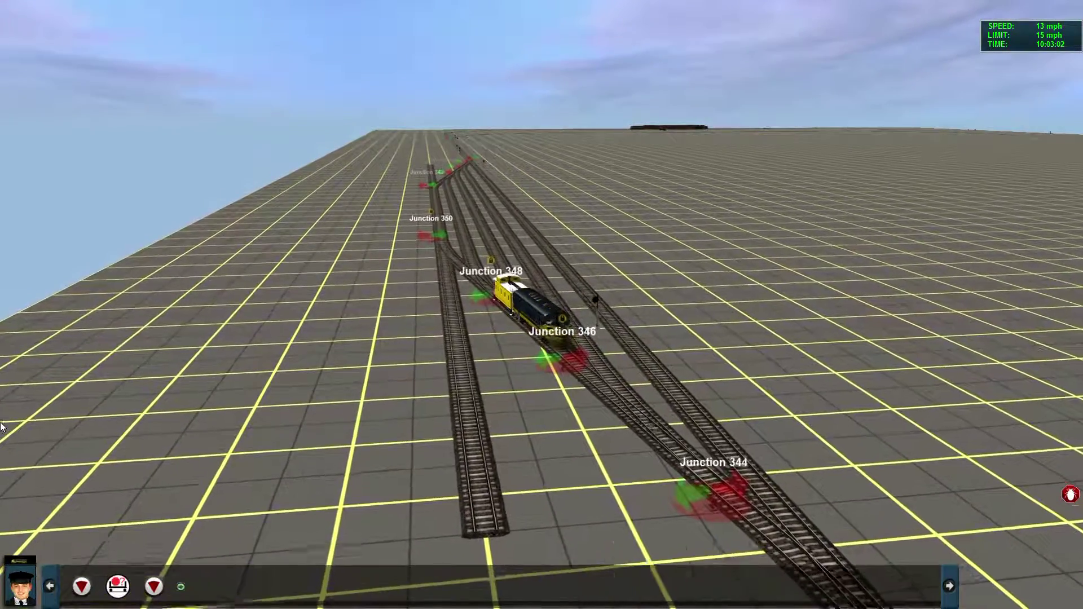
pyautogui.scroll(-6, 1, 427)
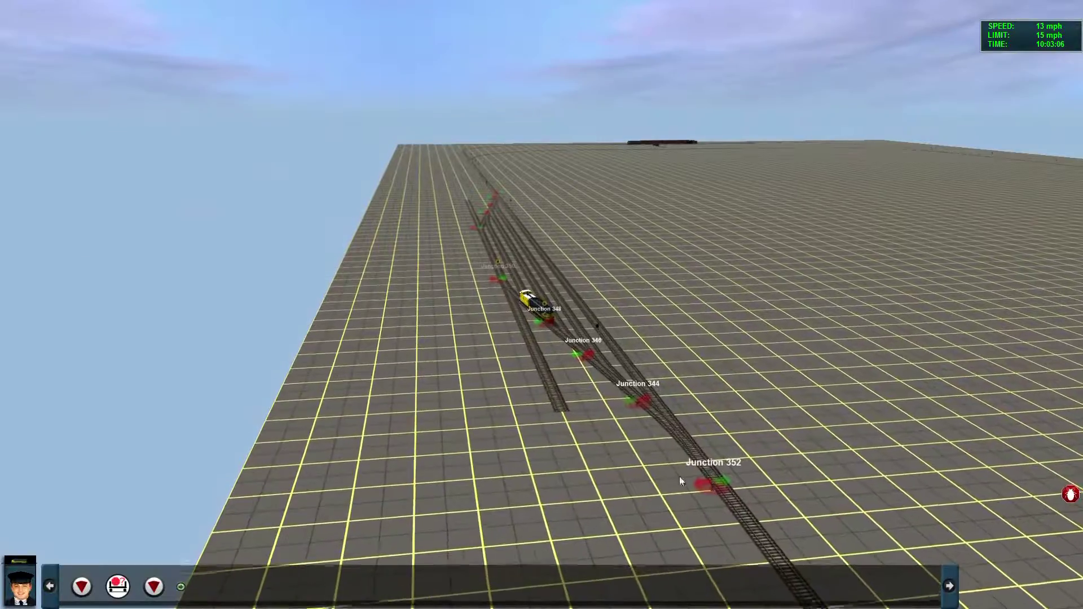
pyautogui.scroll(5, 593, 444)
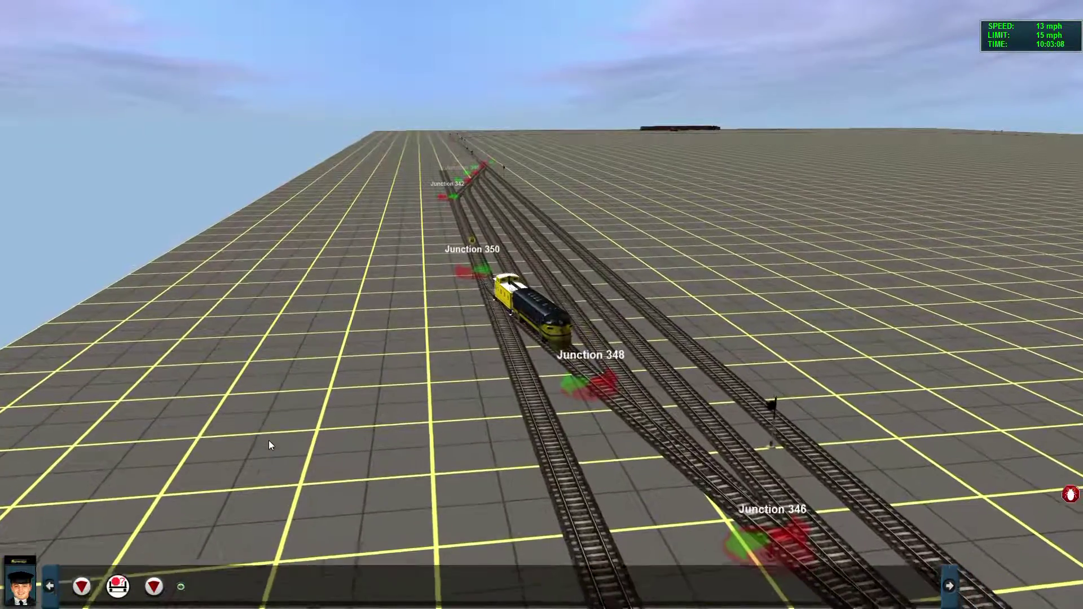